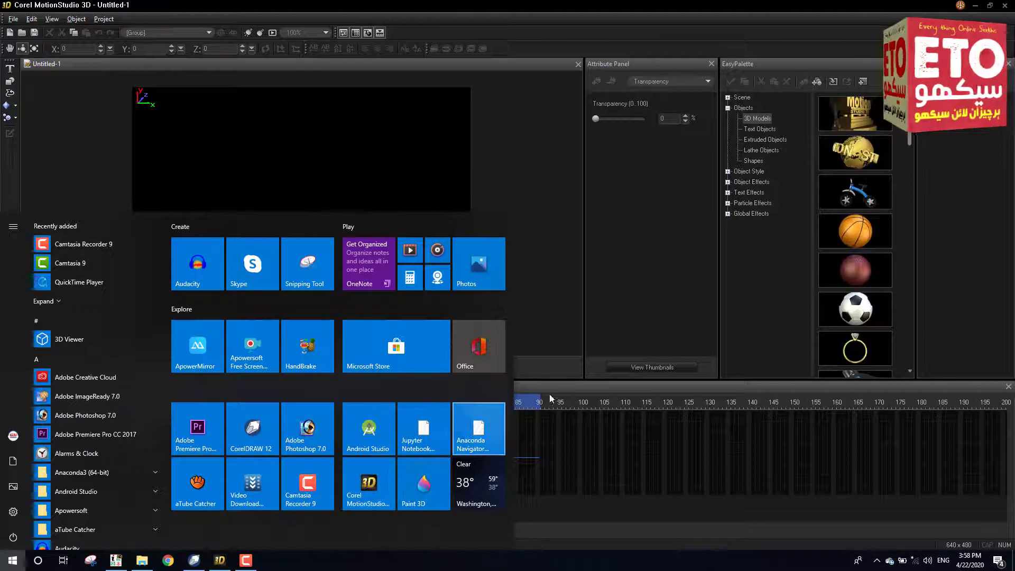
Step: Add a cube geometric object to the empty scene
left_click(561, 385)
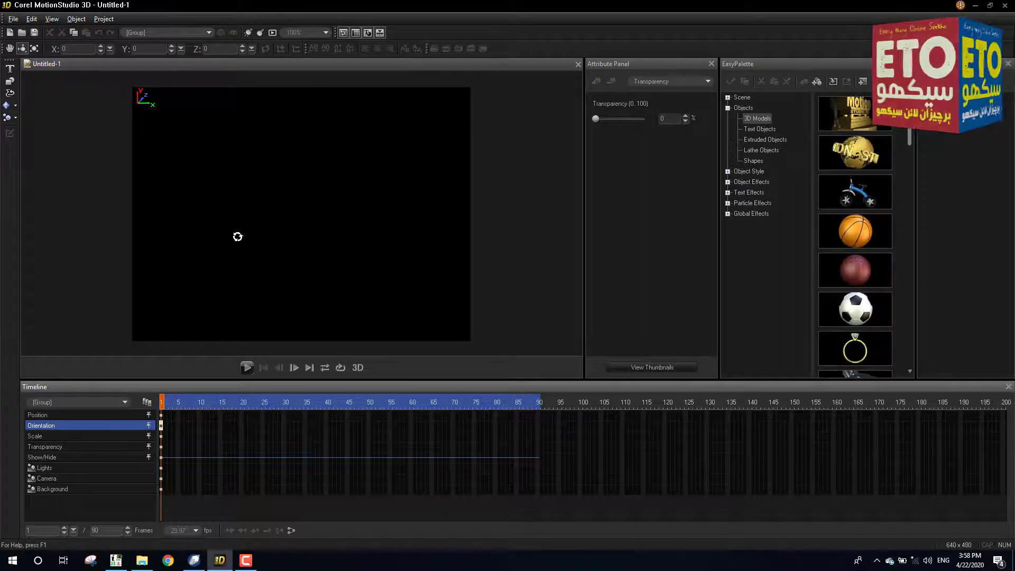
left_click(14, 106)
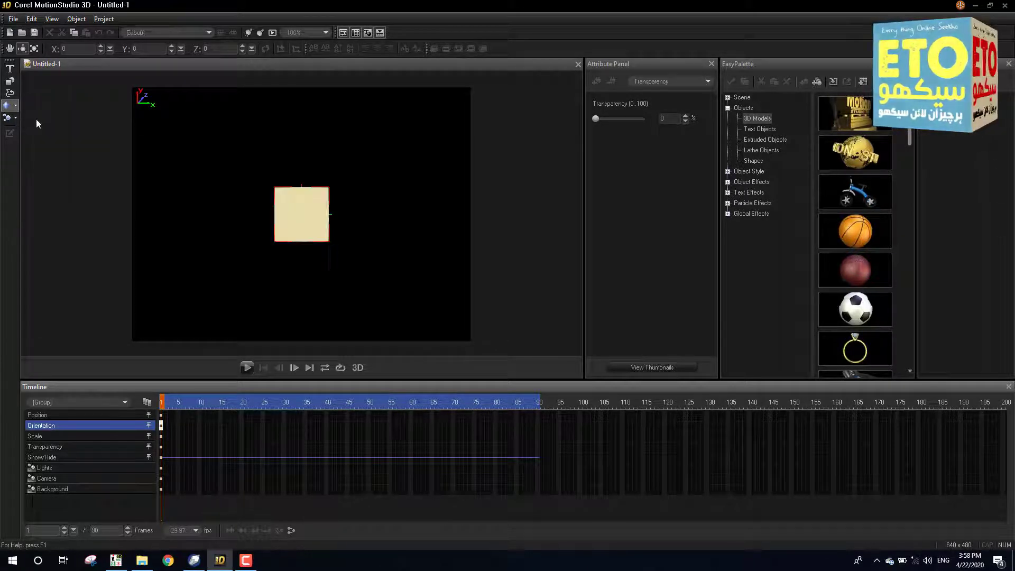
left_click(37, 118)
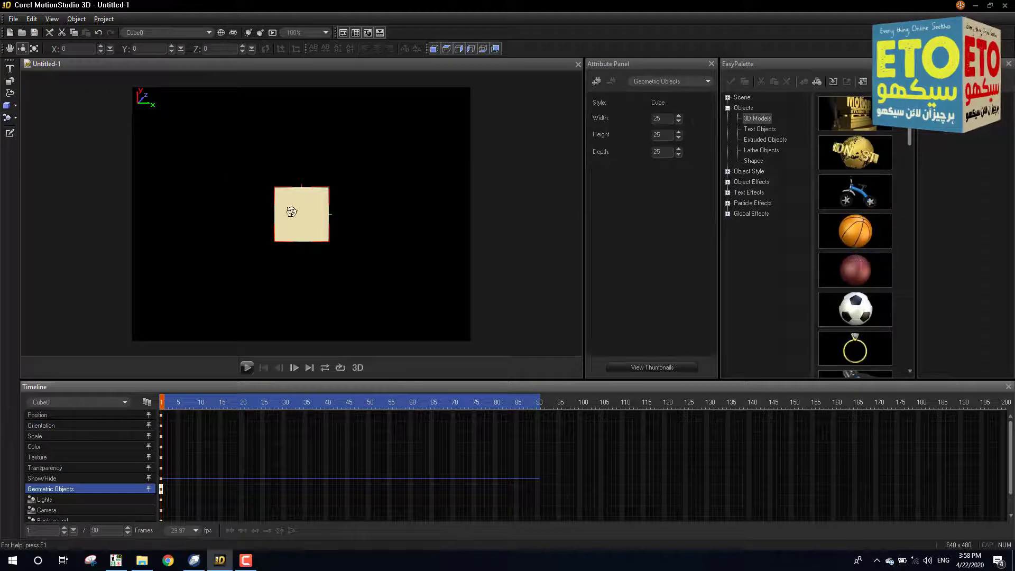
Step: Scale the cube to 228 on each of the X, Y and Z axes
left_click(34, 48)
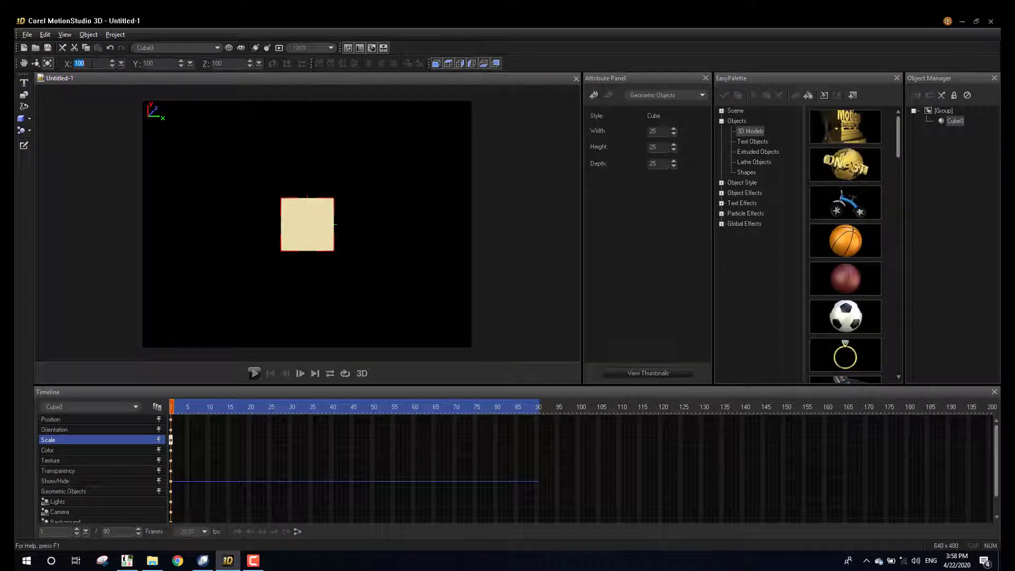
key("Return")
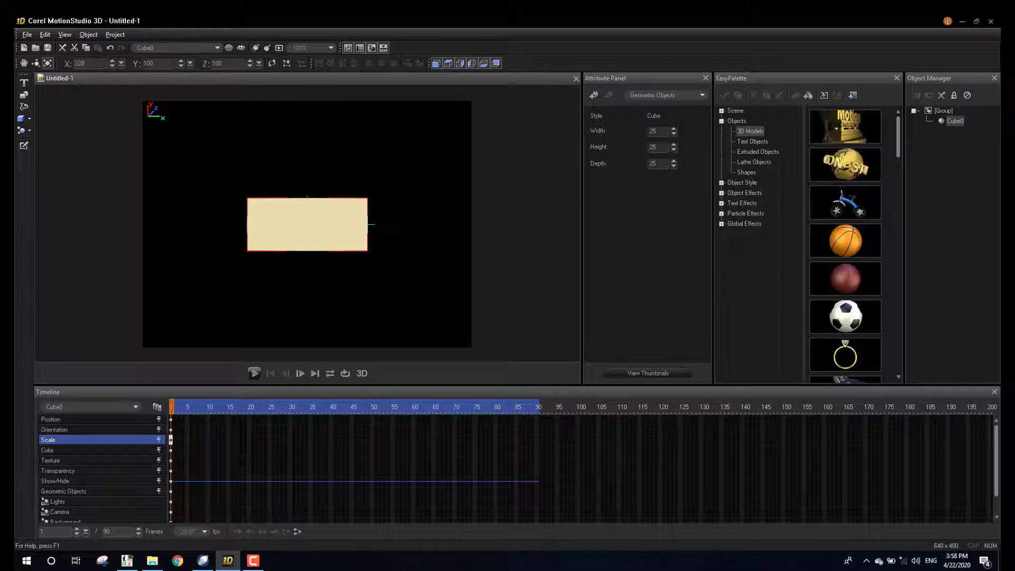
type("228")
key("Return")
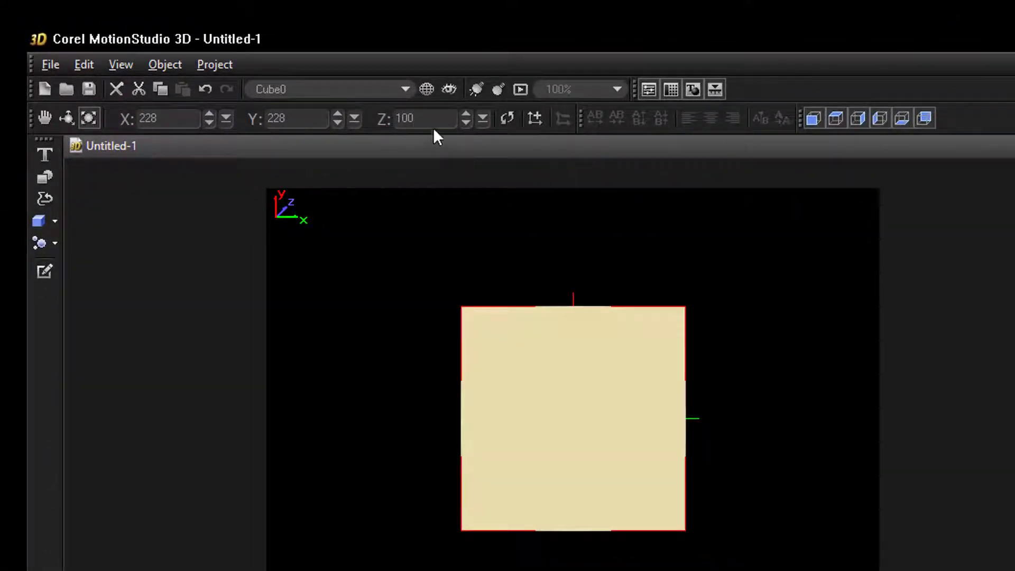
double_click(437, 118)
type("228")
key("Return")
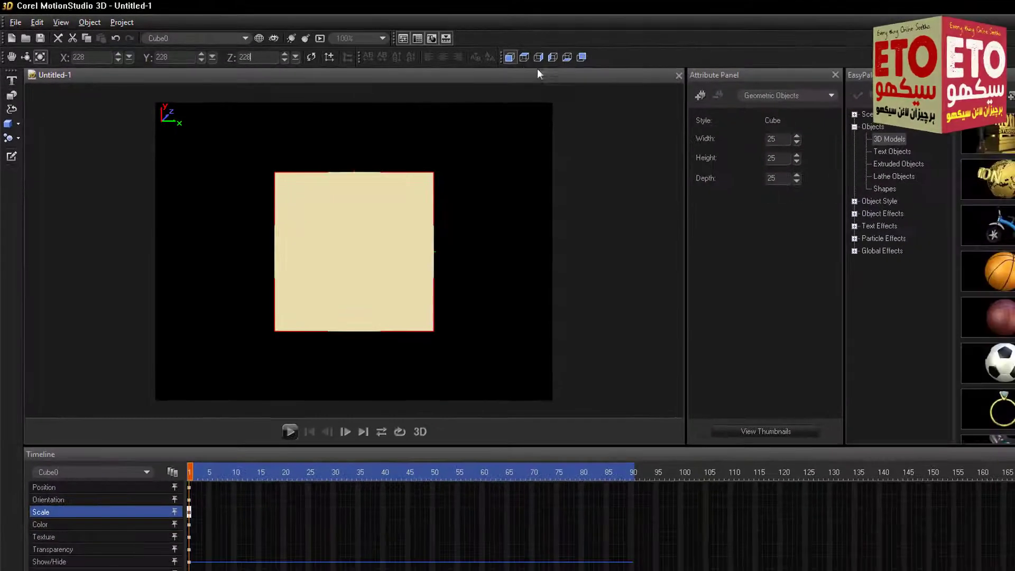
Step: Apply the image ETO 3D 1 from the Logo folder in 11 ETO as the front face's texture, without tinting by the cube's surface color
left_click(833, 96)
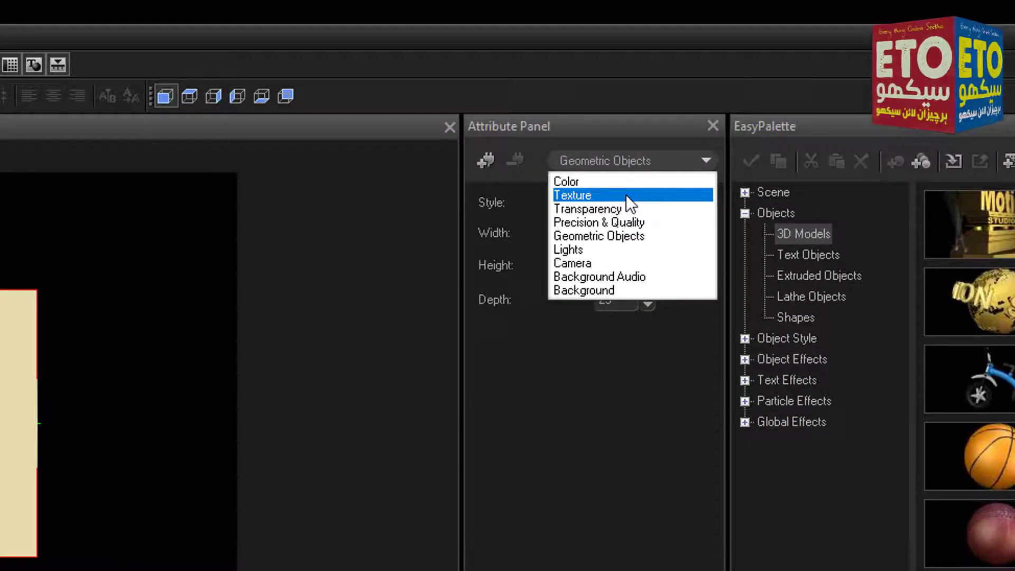
left_click(627, 194)
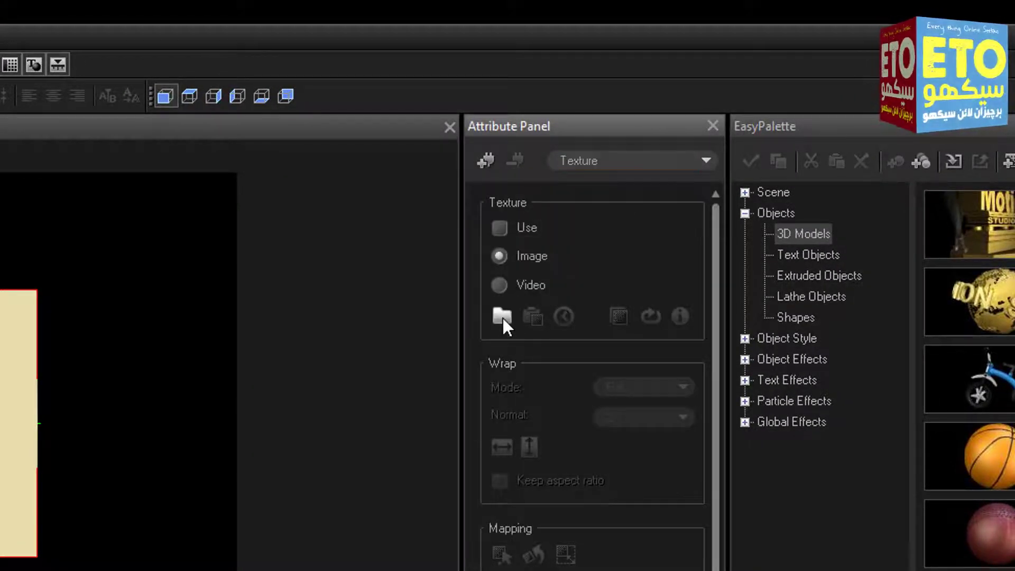
left_click(502, 316)
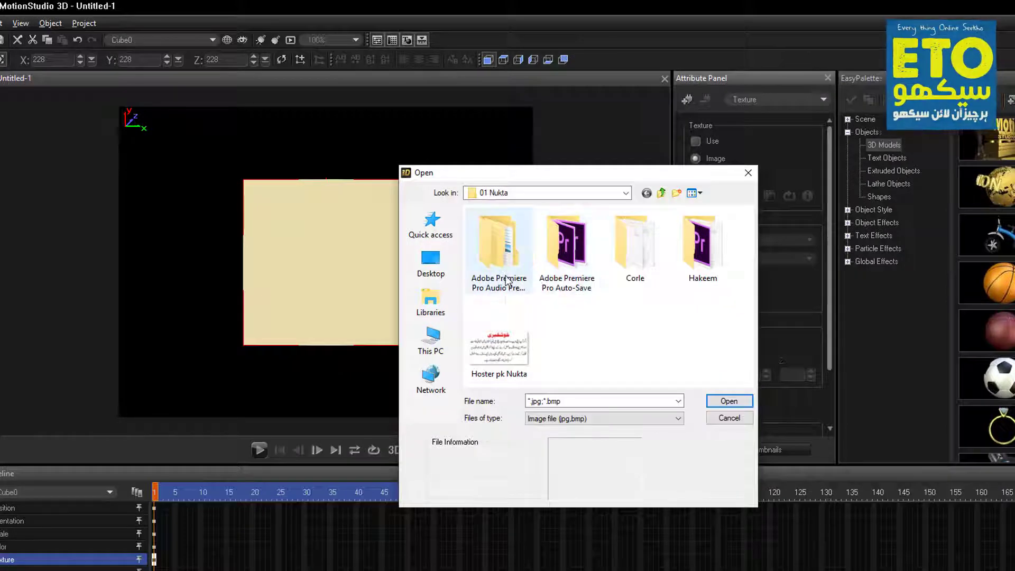
left_click(662, 193)
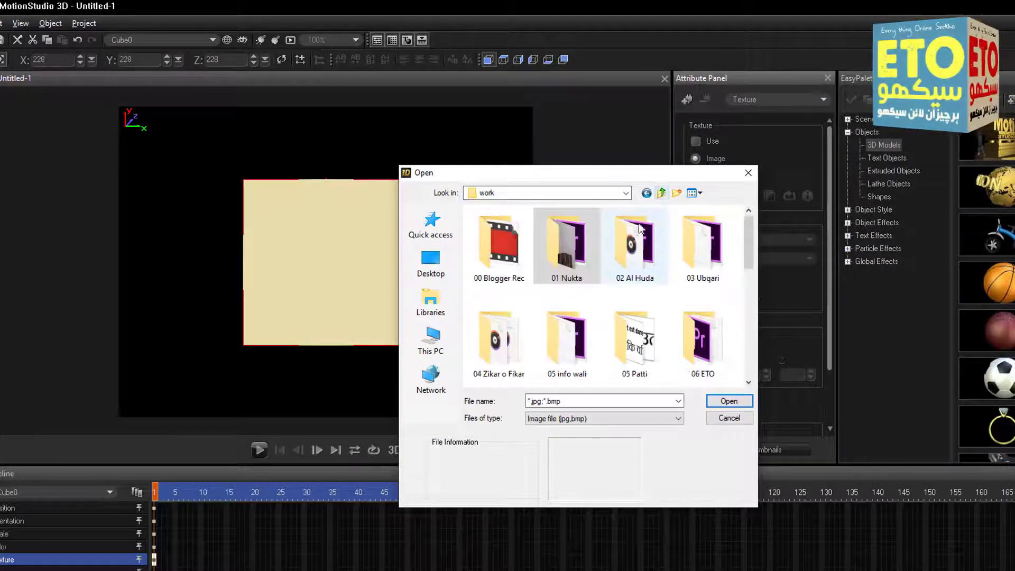
scroll(615, 294, "down", 5)
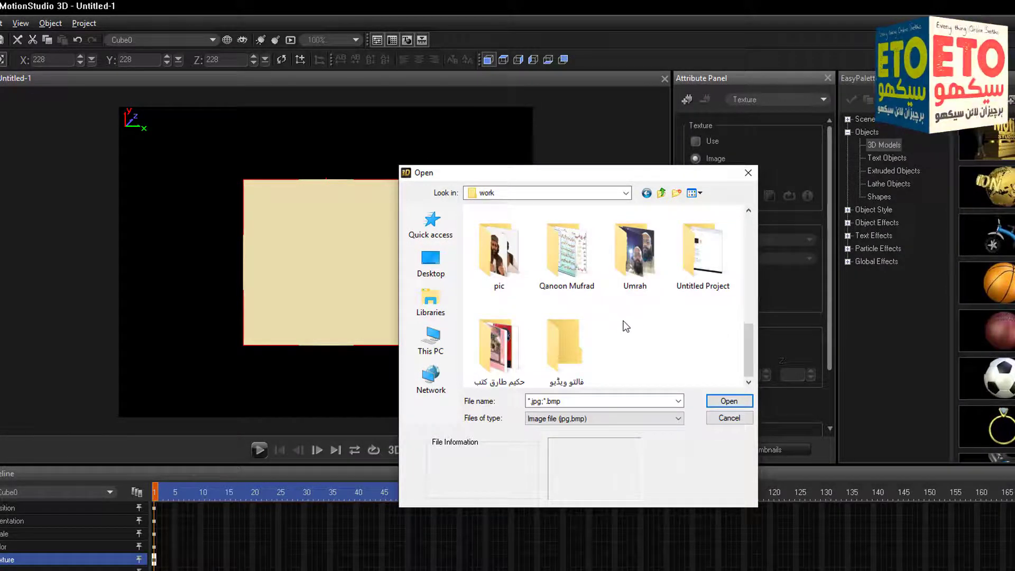
scroll(622, 317, "up", 1)
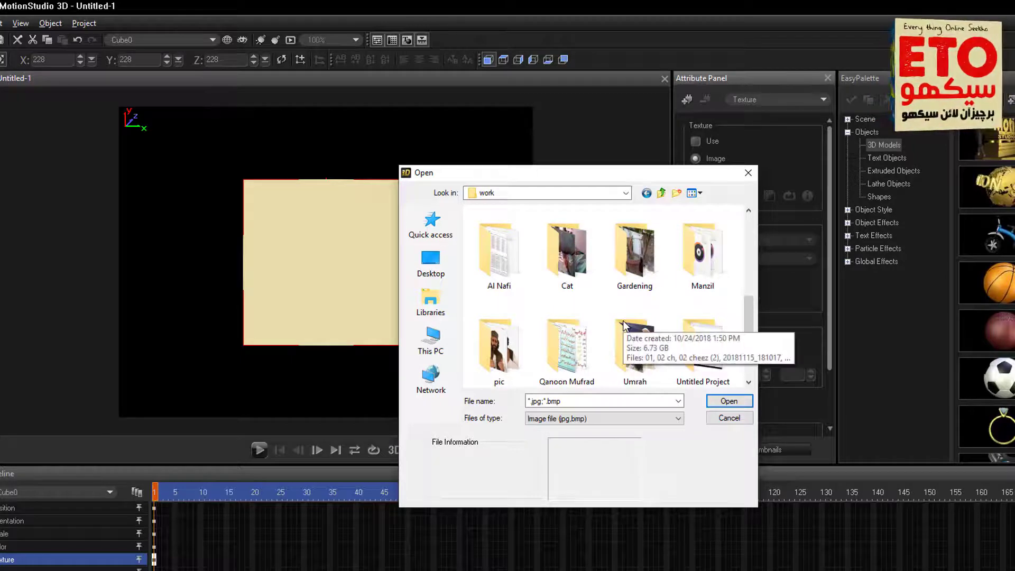
left_click(661, 193)
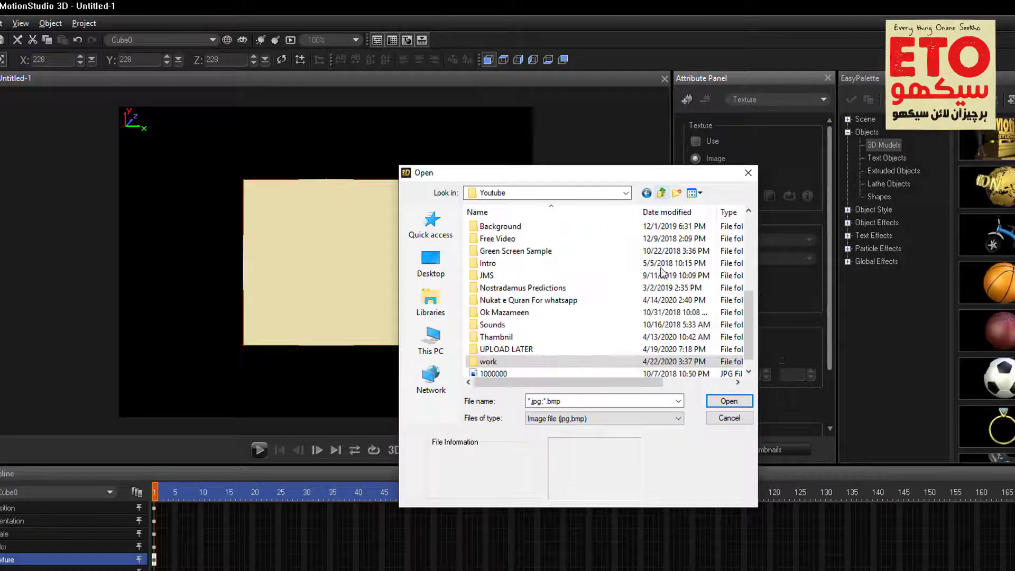
scroll(515, 331, "up", 1)
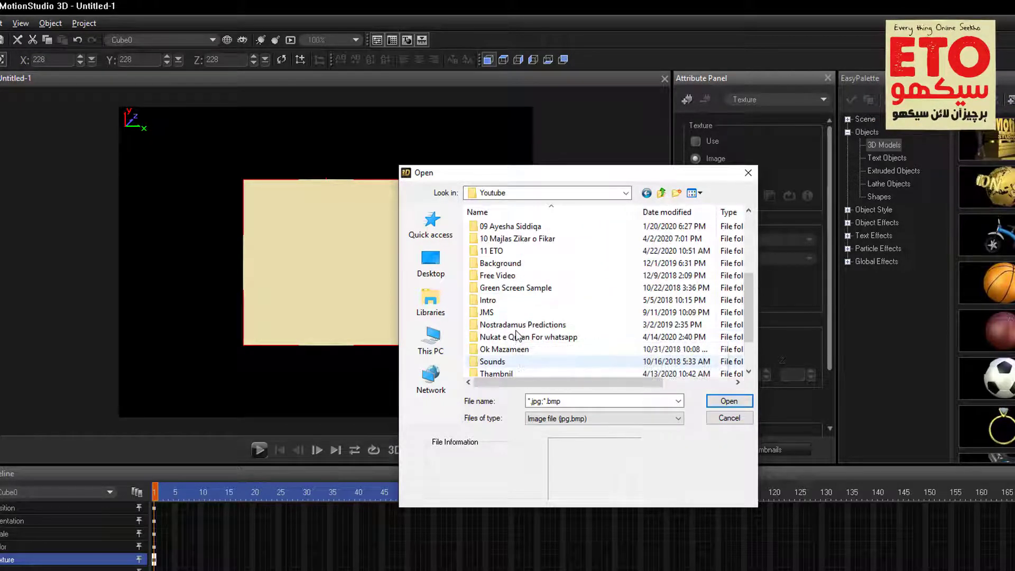
double_click(492, 251)
double_click(511, 262)
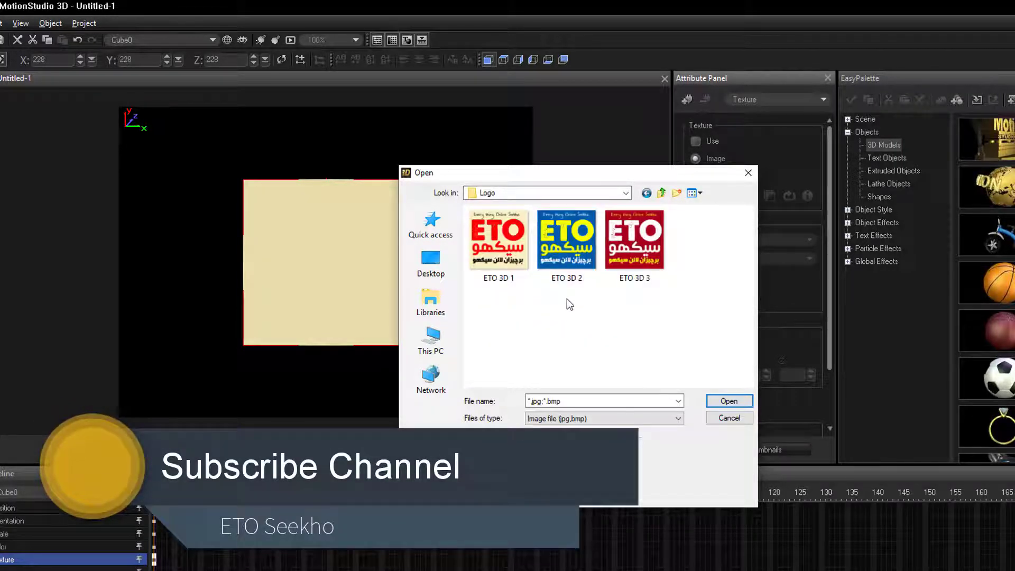
double_click(517, 258)
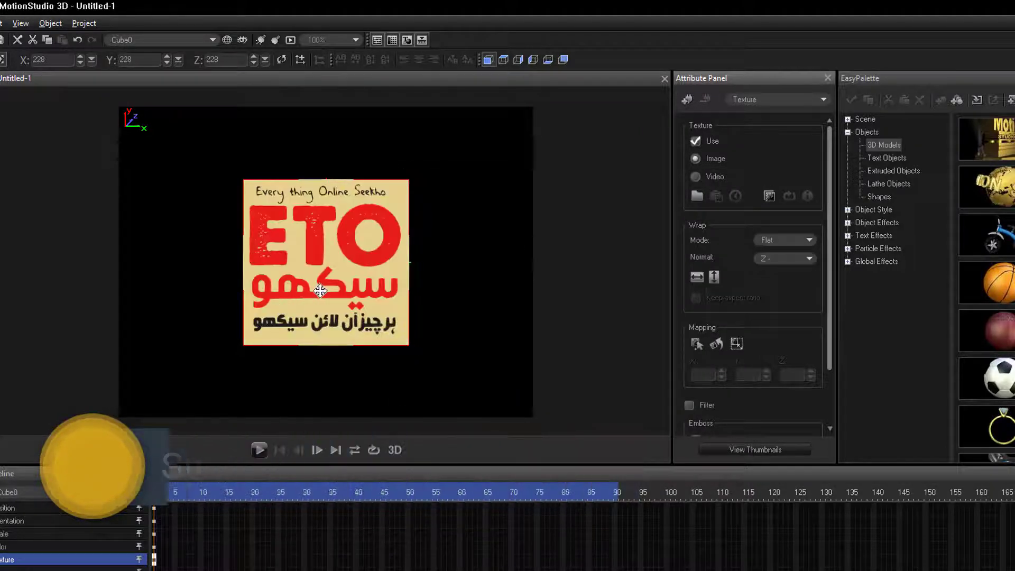
left_click(771, 200)
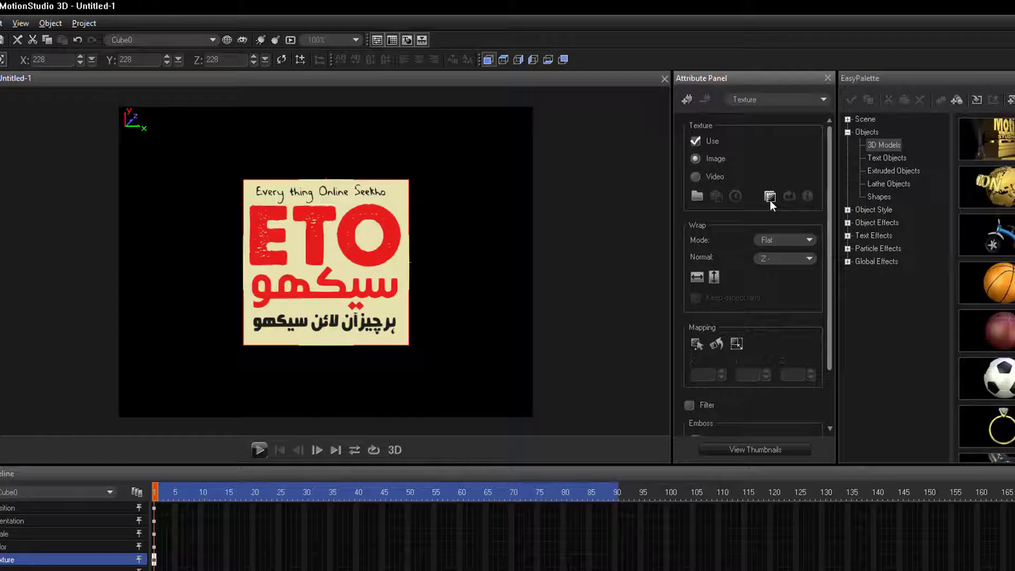
left_click(782, 102)
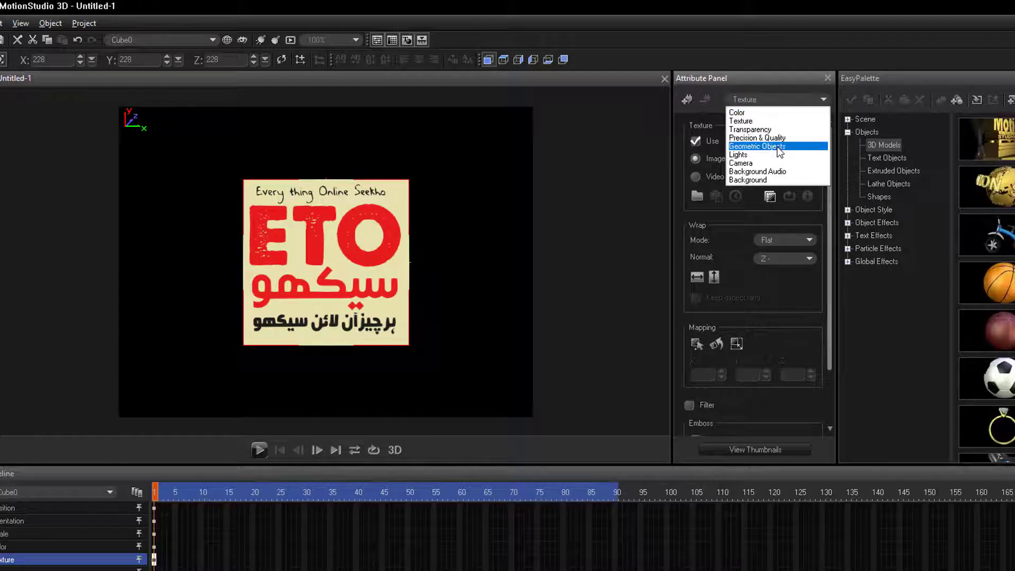
left_click(783, 60)
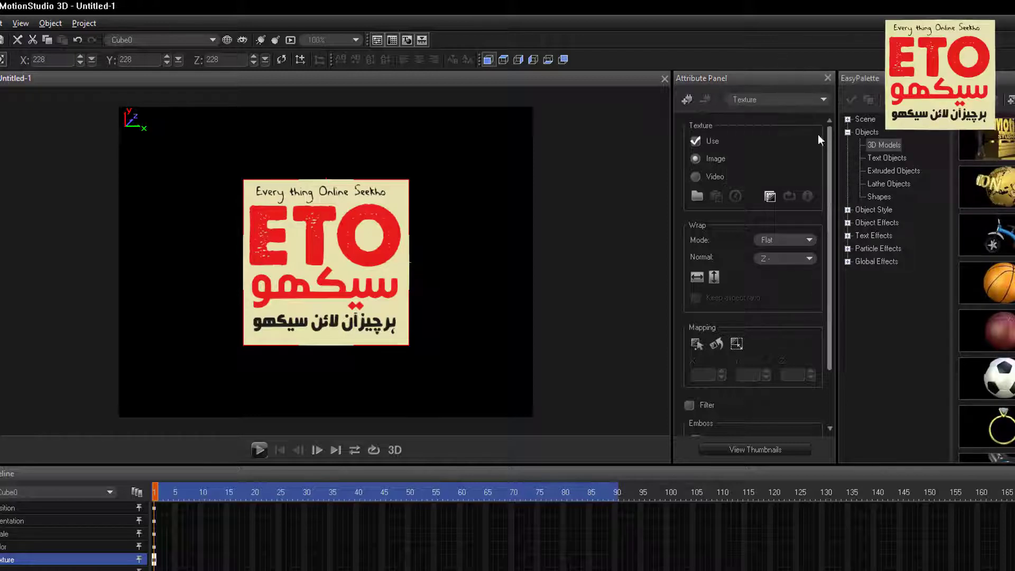
left_click(786, 258)
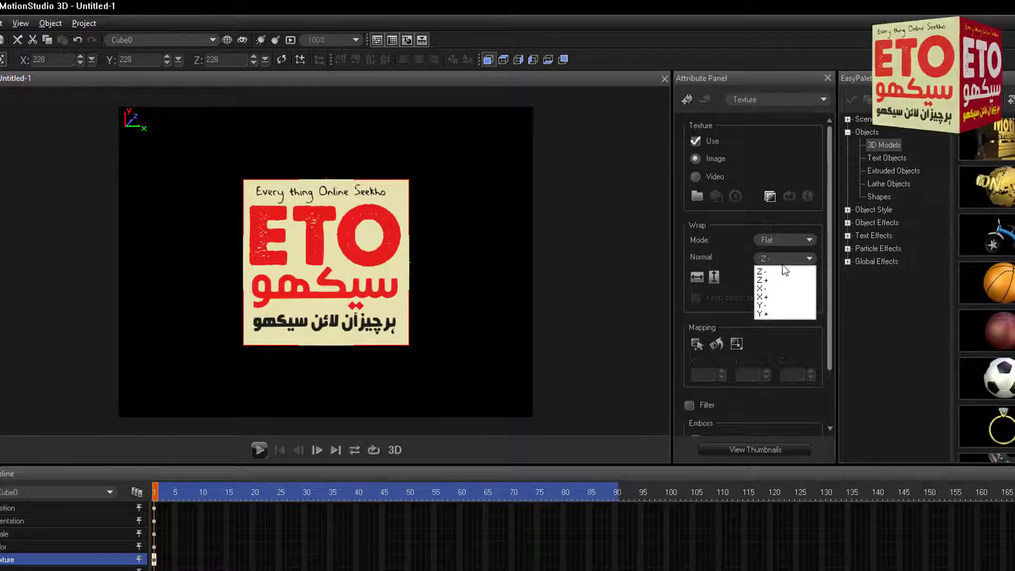
left_click(737, 242)
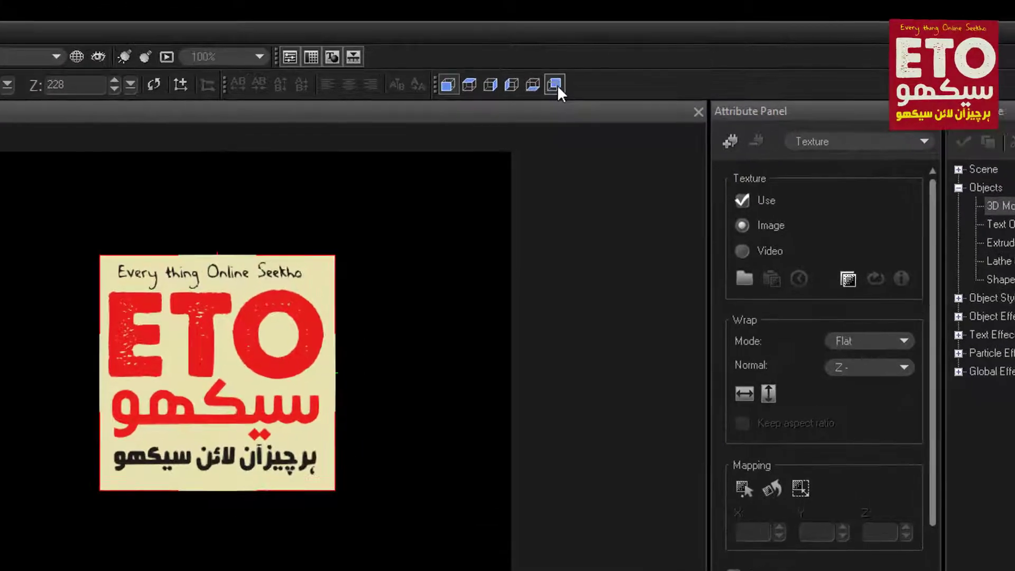
Step: Apply the image ETO 3D 2 as the texture of the cube's back face only
left_click(557, 85)
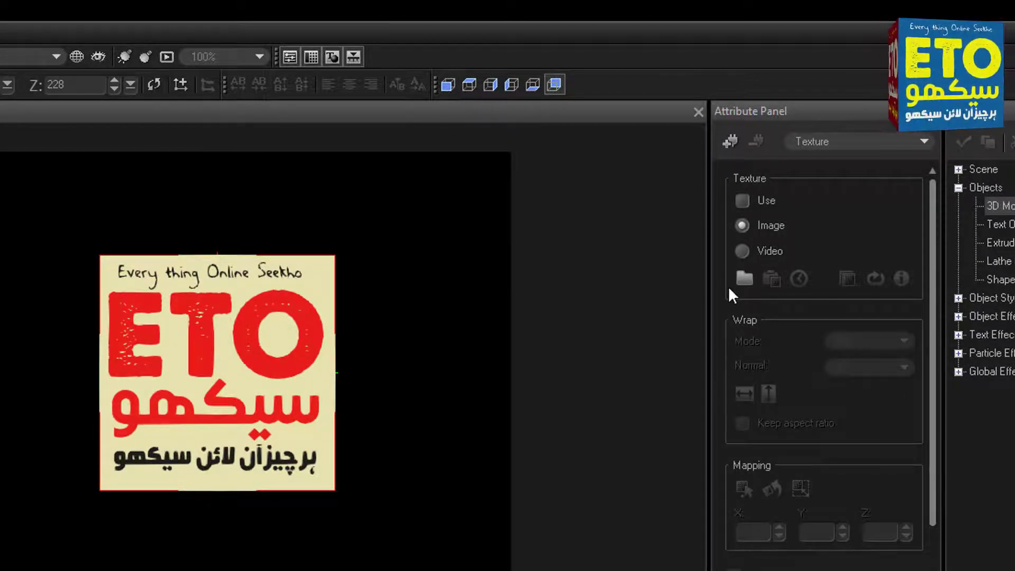
left_click(743, 279)
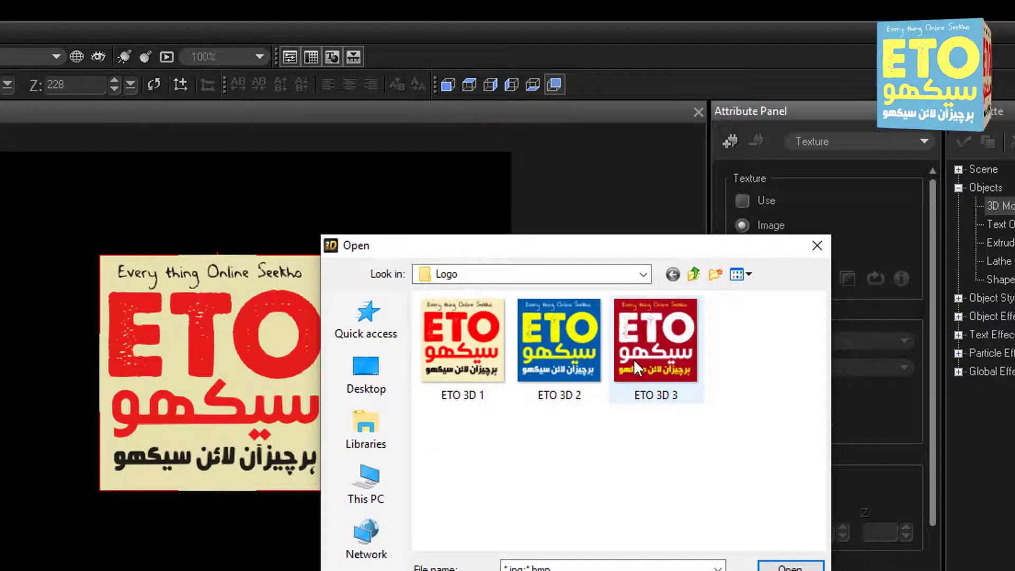
double_click(569, 351)
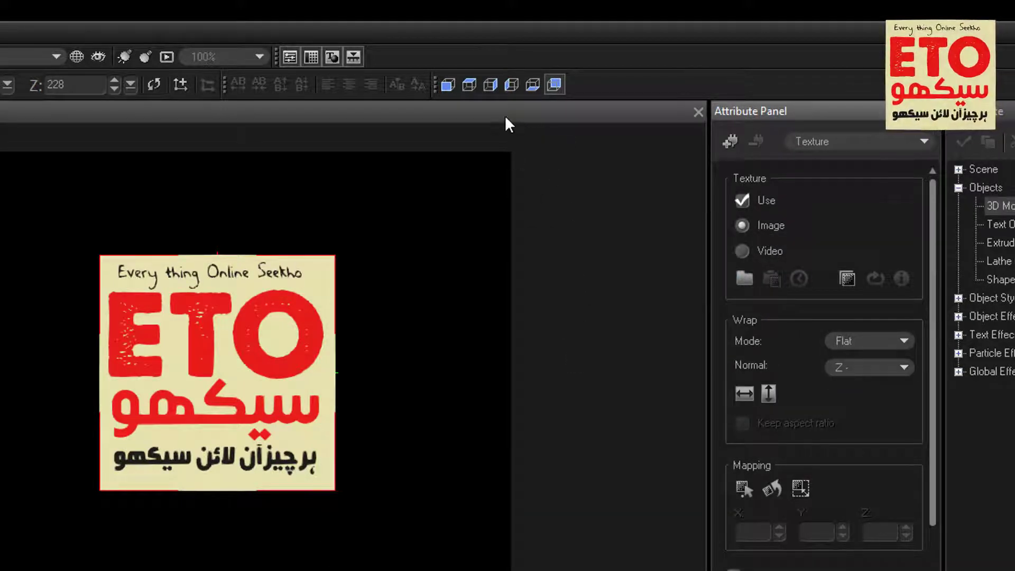
Step: Apply the image ETO 3D 3 as the texture of the cube's right face only
left_click(489, 87)
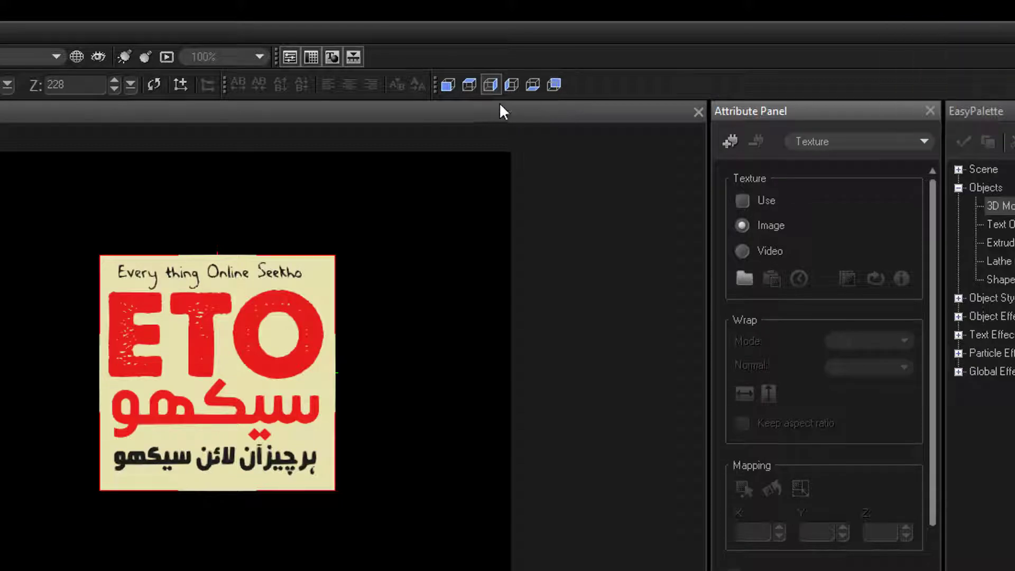
left_click(743, 280)
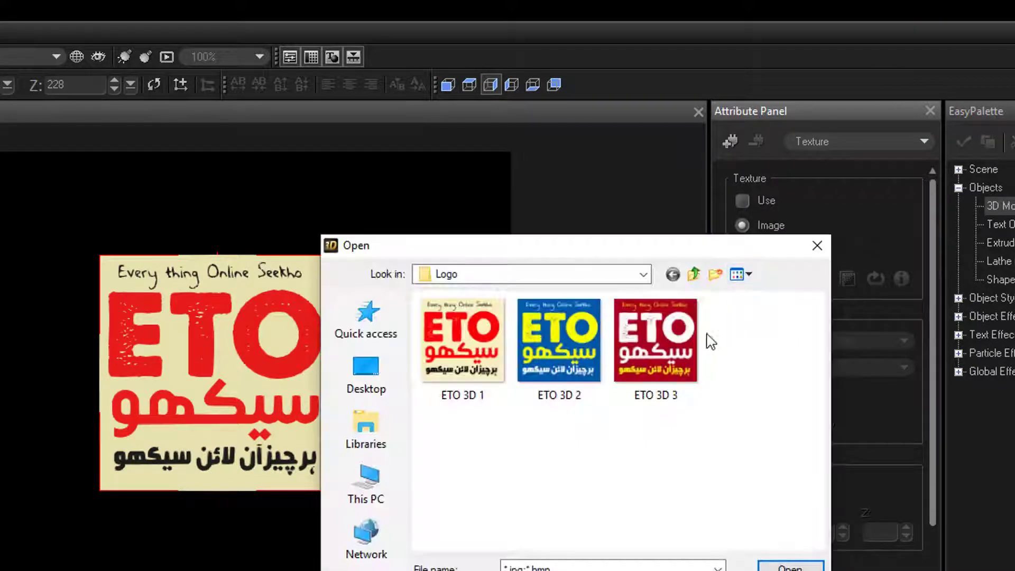
double_click(670, 357)
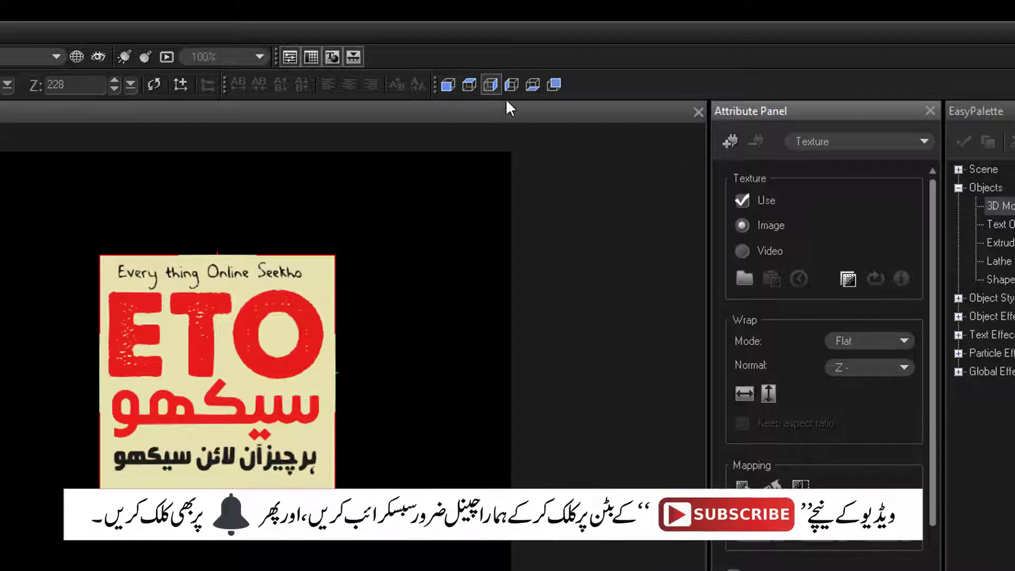
Step: Set the back face's texture wrap normal to Z+ and stop its image from blending with the surface color
left_click(485, 91)
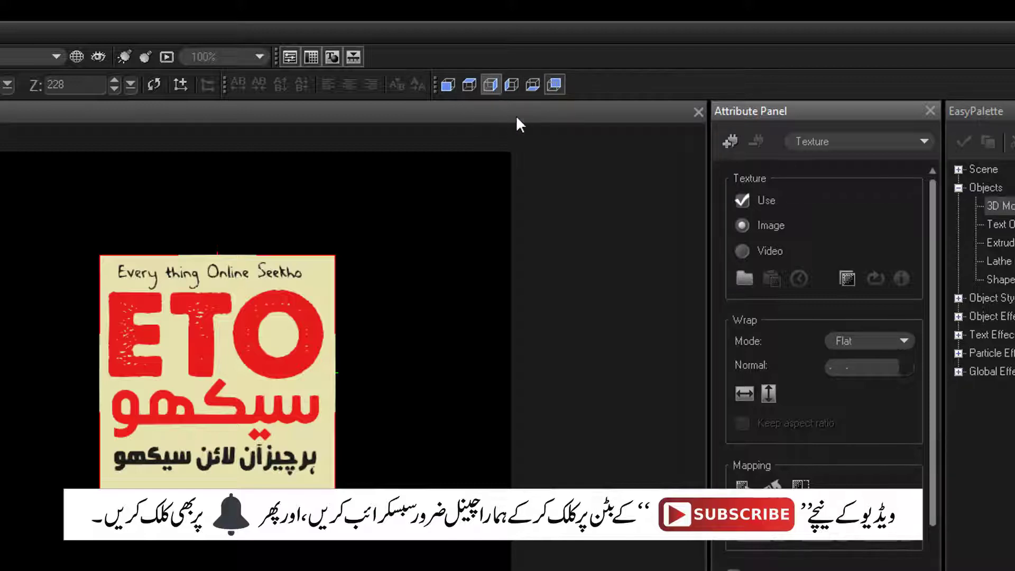
left_click(859, 366)
left_click(855, 397)
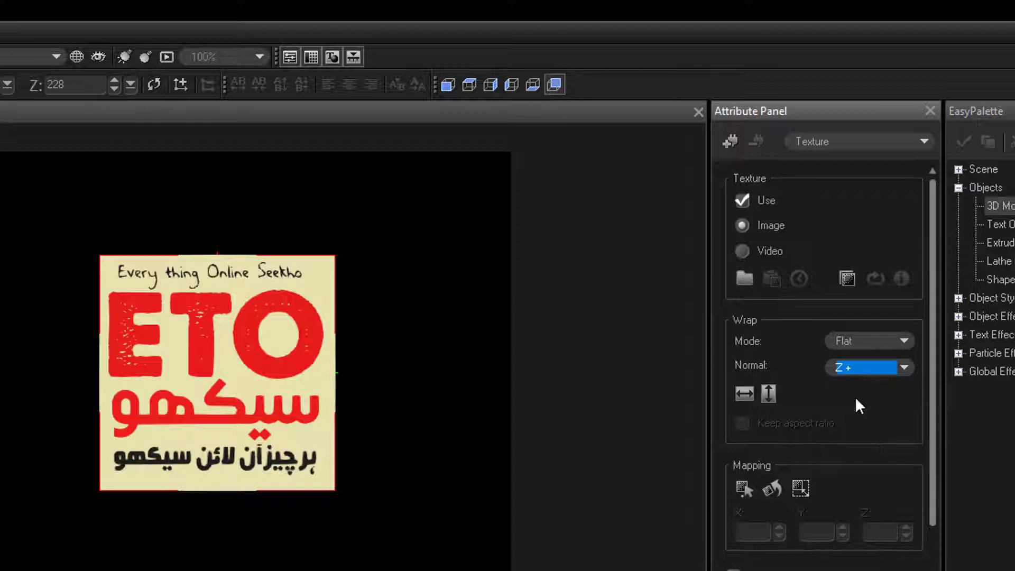
left_click(848, 280)
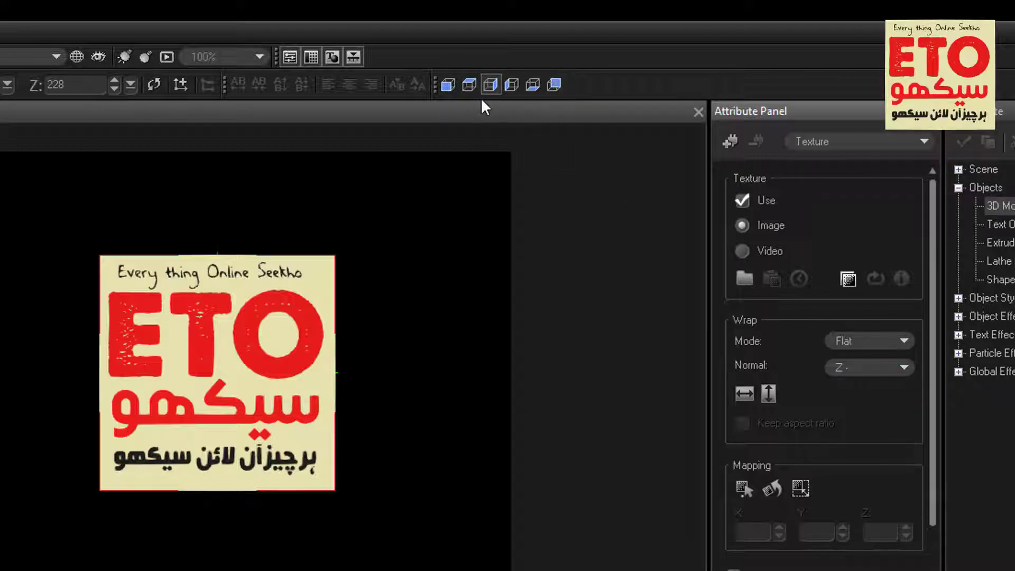
Step: Set the texture wrap normal of the cube's right face to X+
left_click(852, 369)
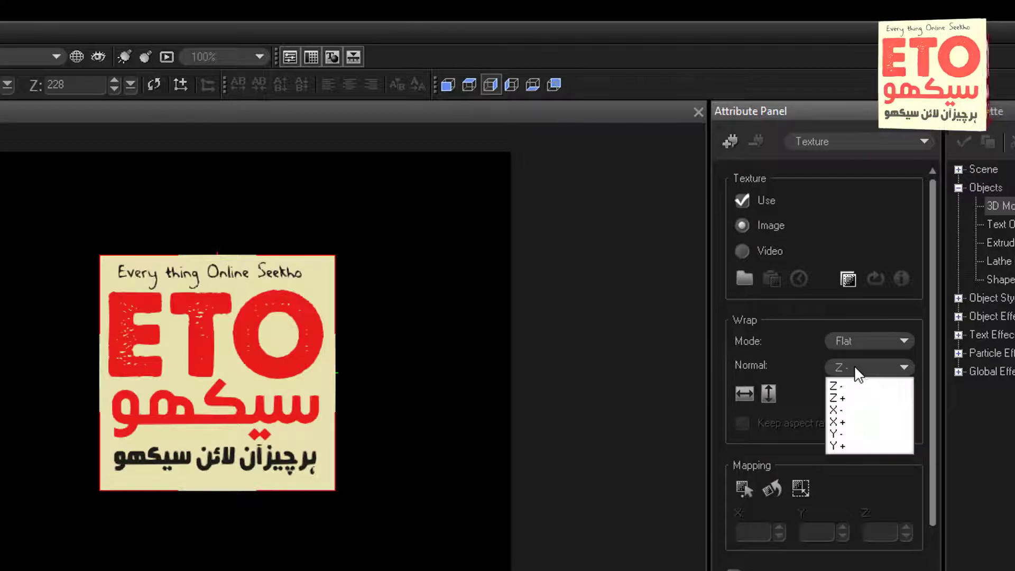
left_click(867, 422)
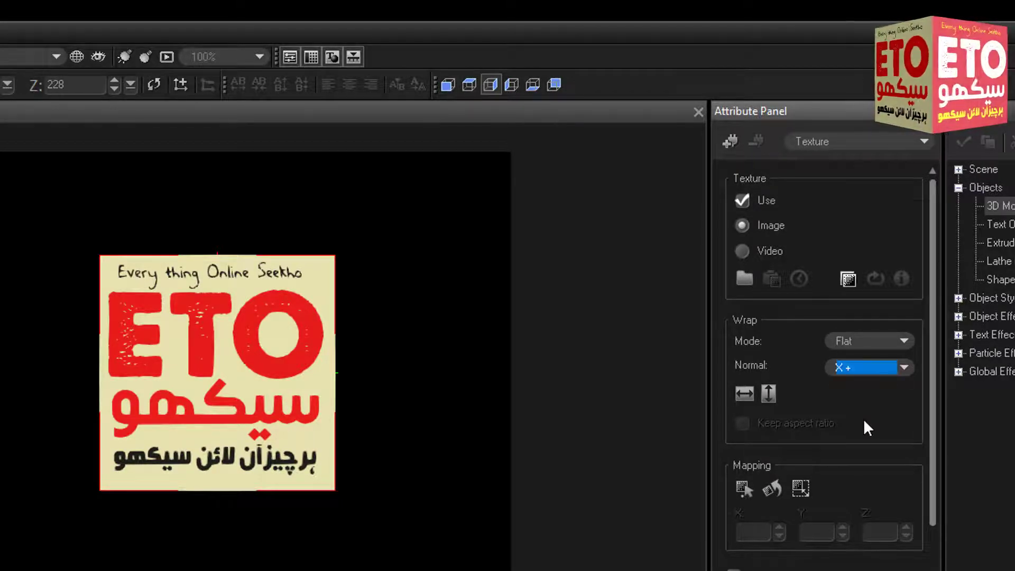
Step: Apply the image ETO 3D 1 as the texture of the cube's left face only
left_click(516, 86)
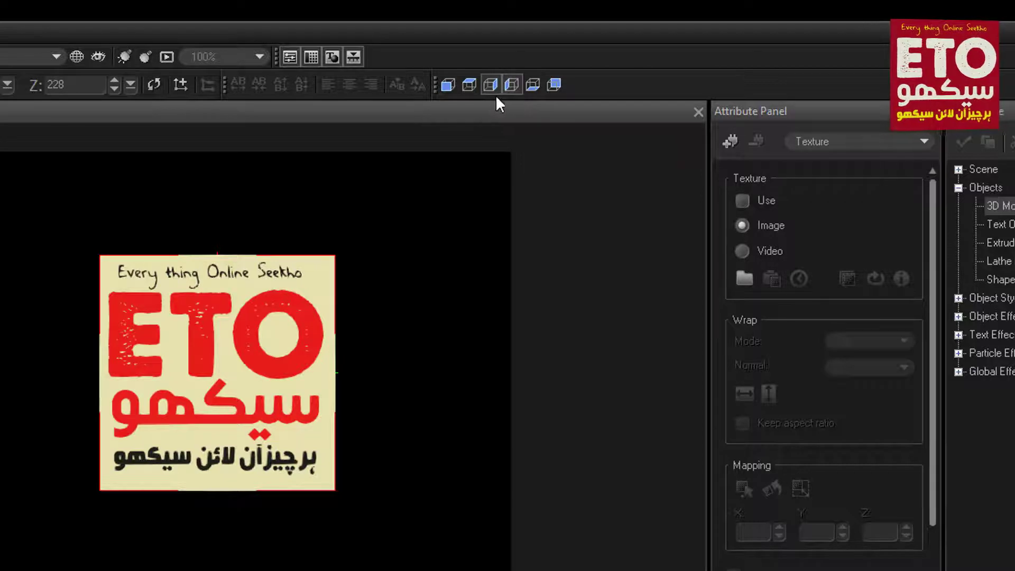
left_click(742, 276)
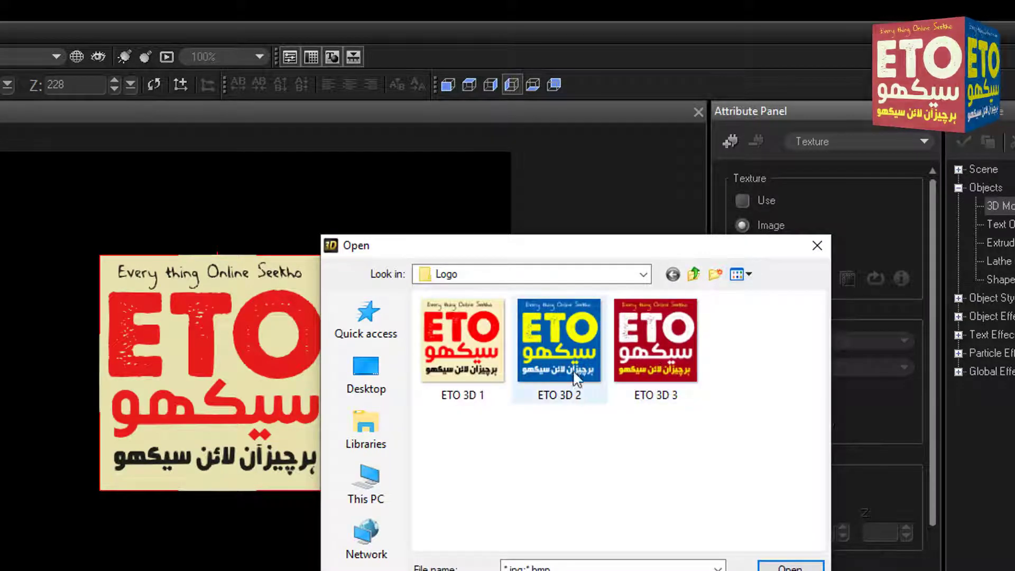
double_click(476, 357)
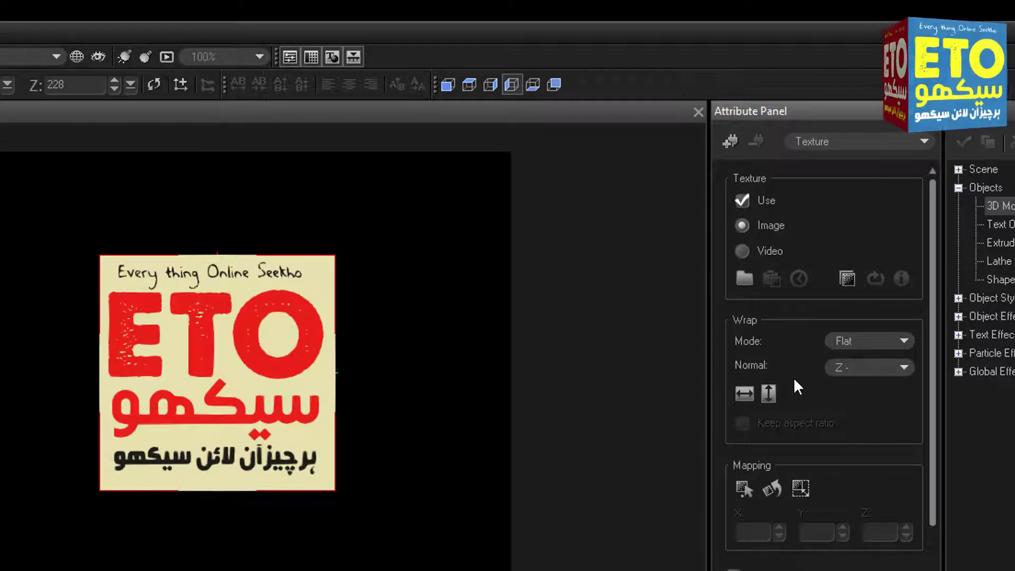
Step: Set the left face's texture wrap normal to X- and stop its image from blending with the surface color
left_click(888, 366)
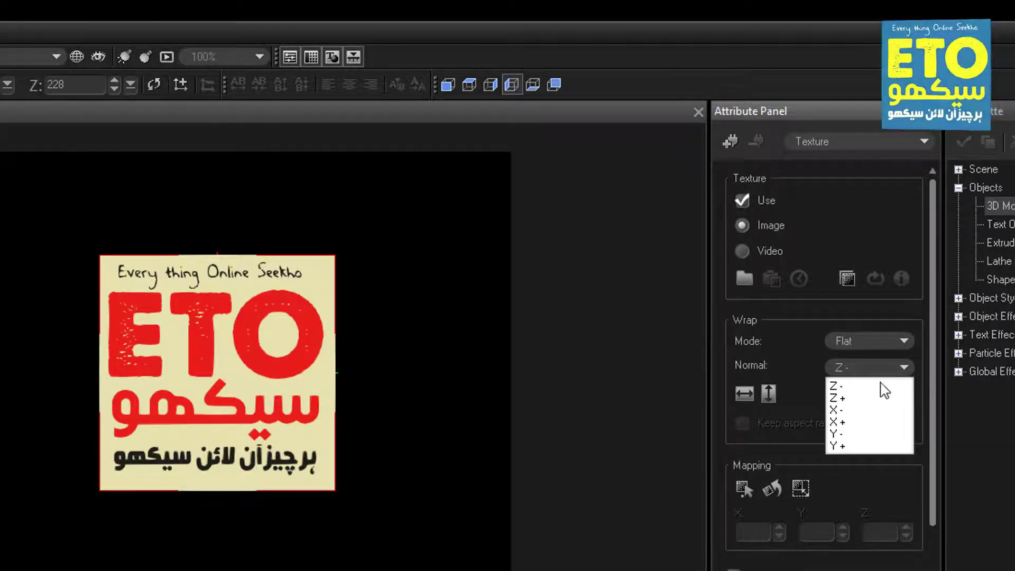
left_click(864, 410)
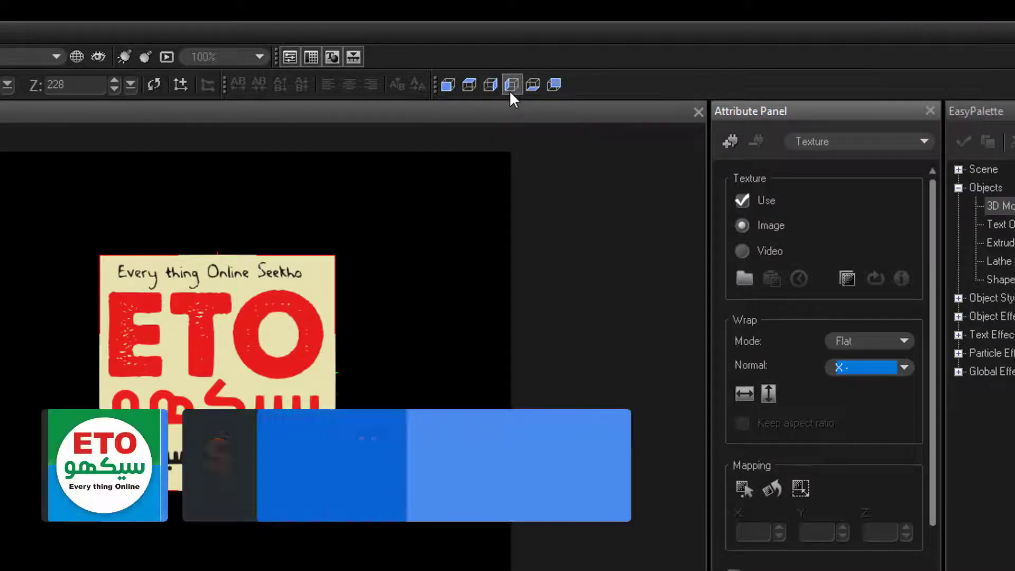
left_click(845, 278)
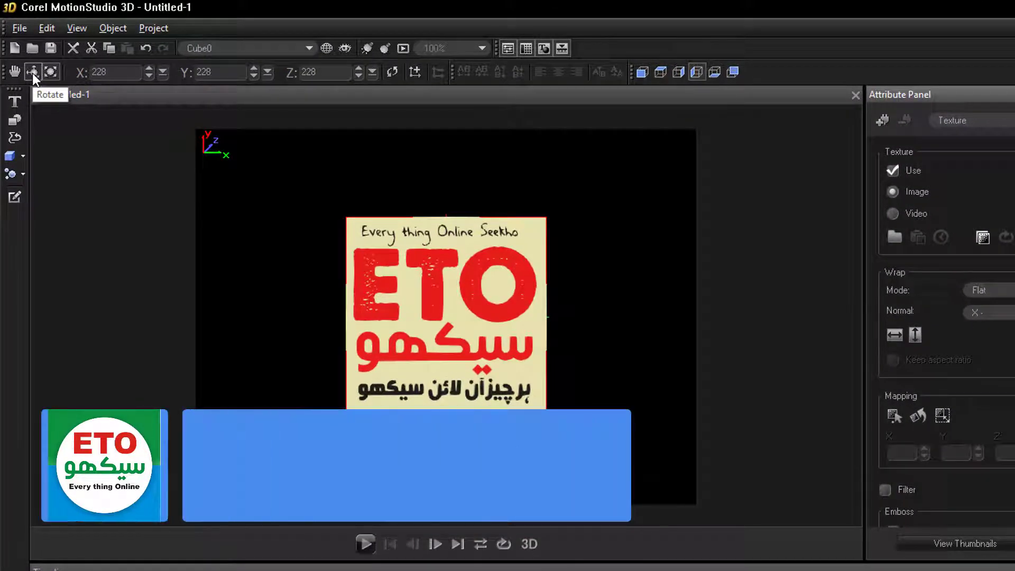
Step: Rotate the cube about its Y axis to check the textured faces, and undo the rotation
left_click(32, 73)
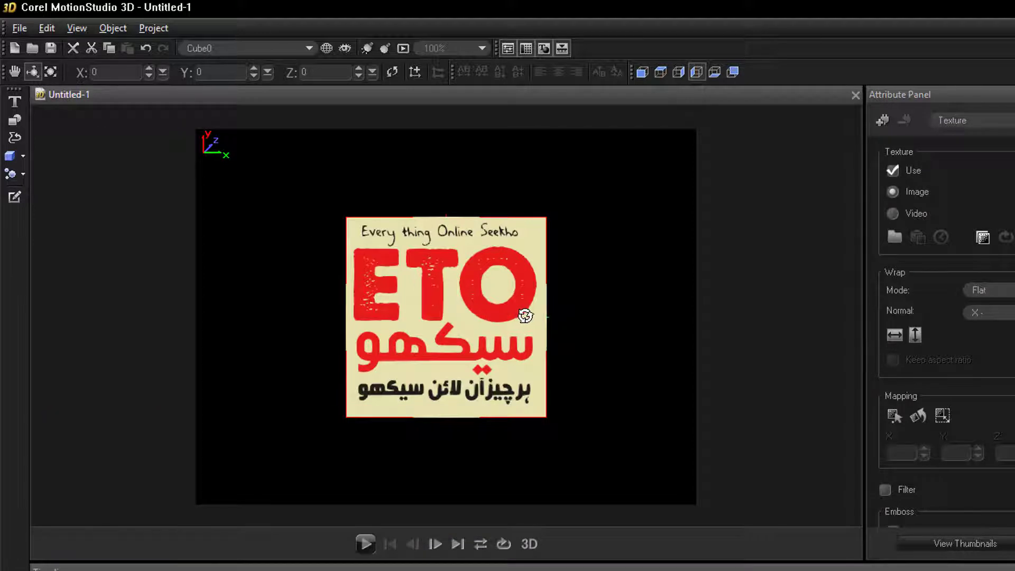
left_click_drag(526, 315, 254, 351)
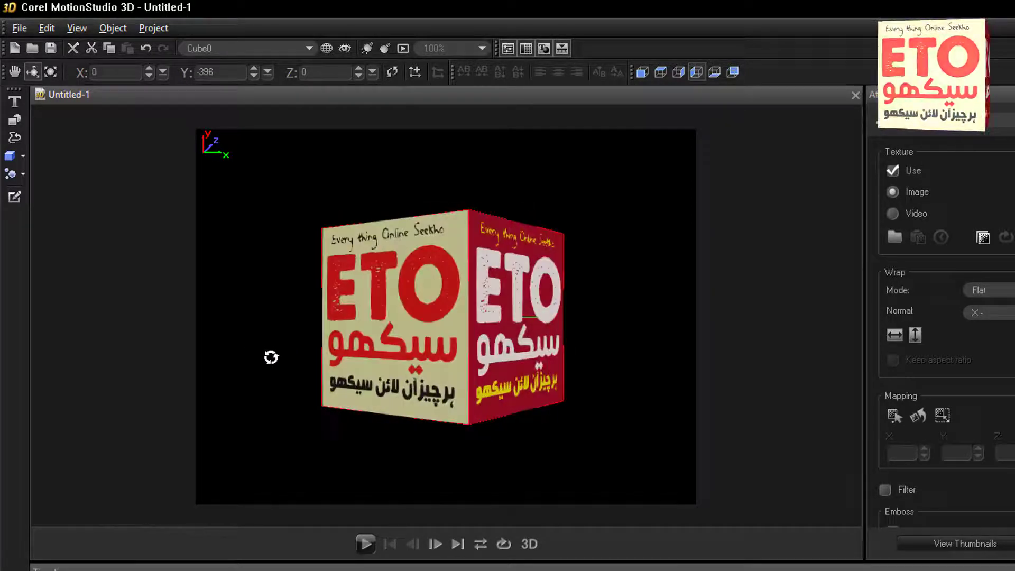
key("ctrl+z")
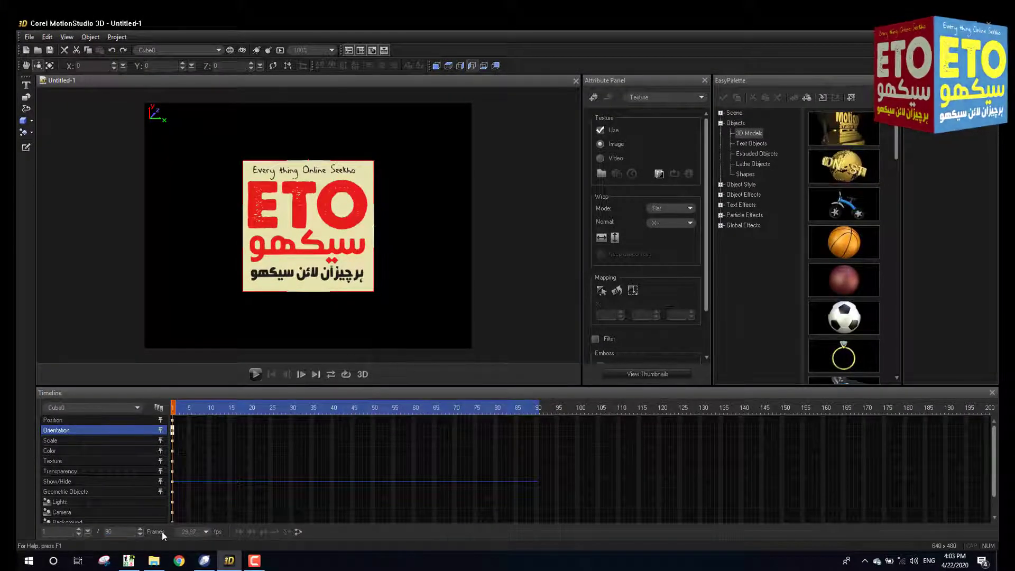
Step: Set the animation length to 400 frames and add an orientation keyframe for the cube at frame 50
left_click(119, 532)
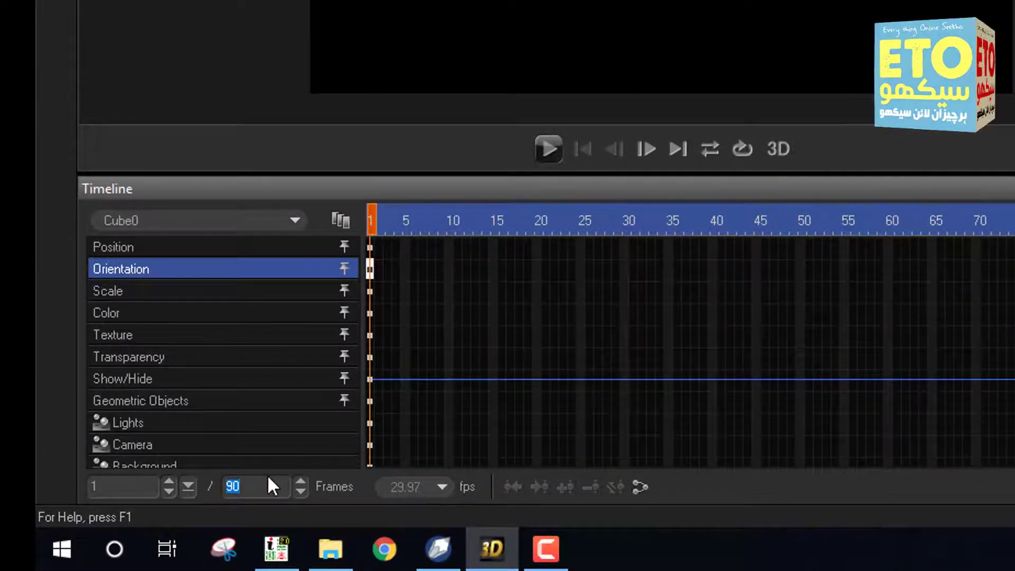
type("400")
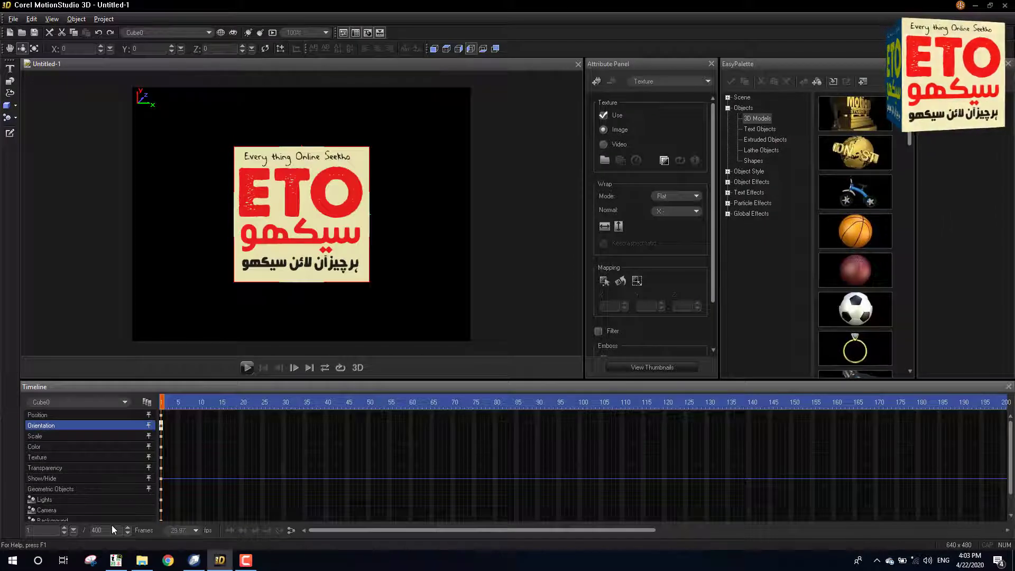
left_click_drag(163, 404, 442, 407)
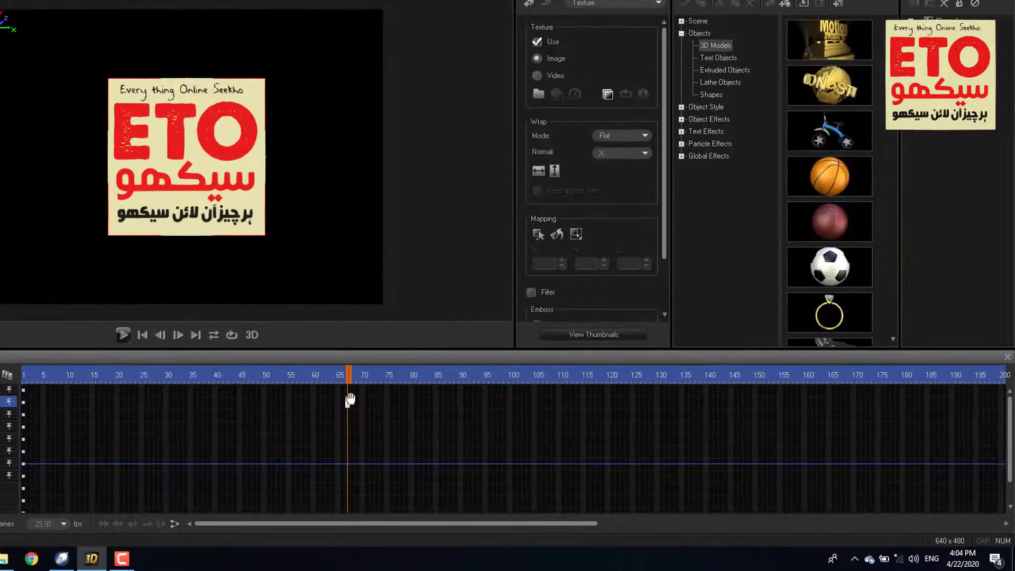
left_click_drag(350, 401, 266, 403)
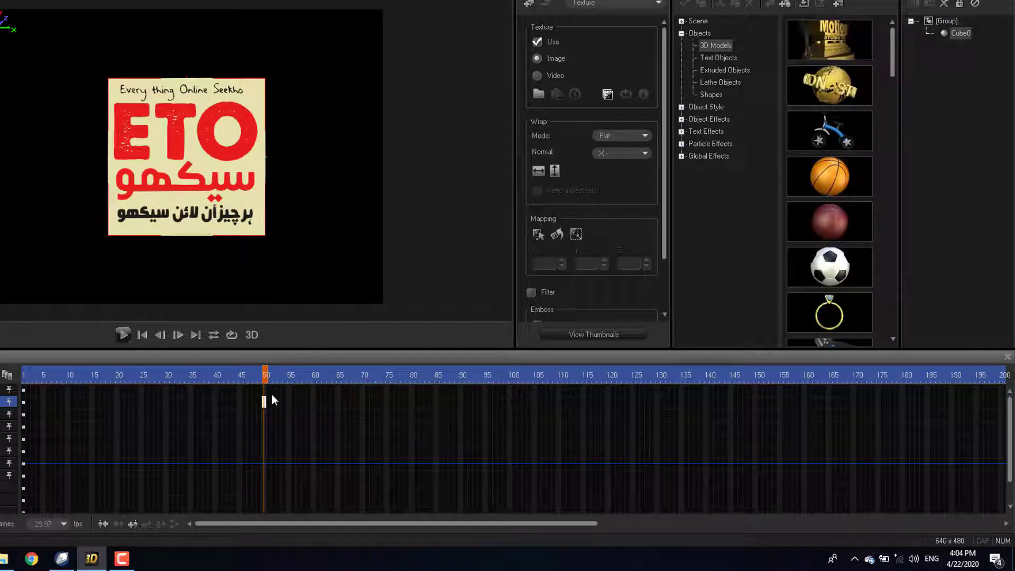
left_click(134, 527)
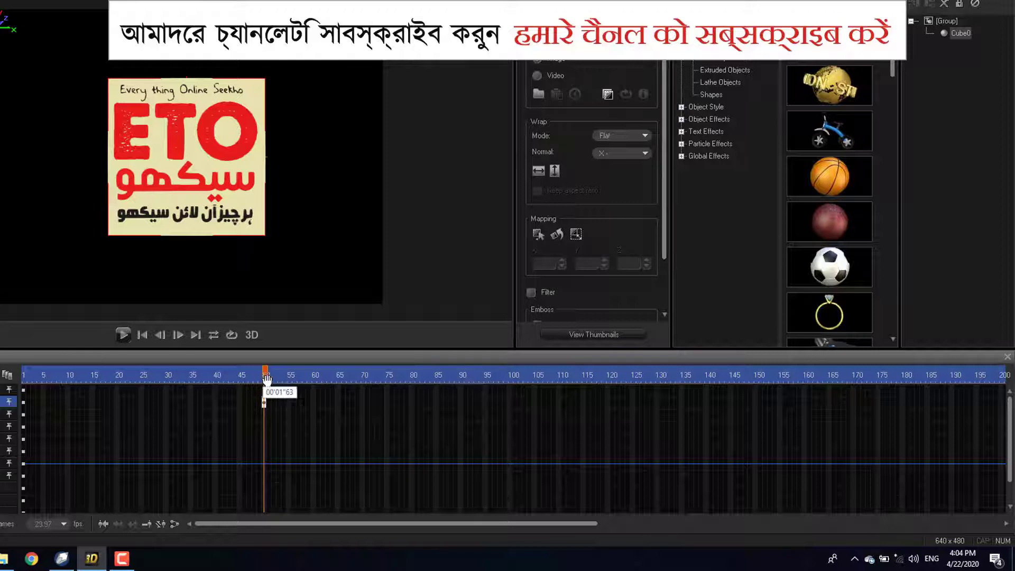
Step: Move the timeline's current frame to 350 on the cube's orientation track
left_click_drag(263, 379, 525, 378)
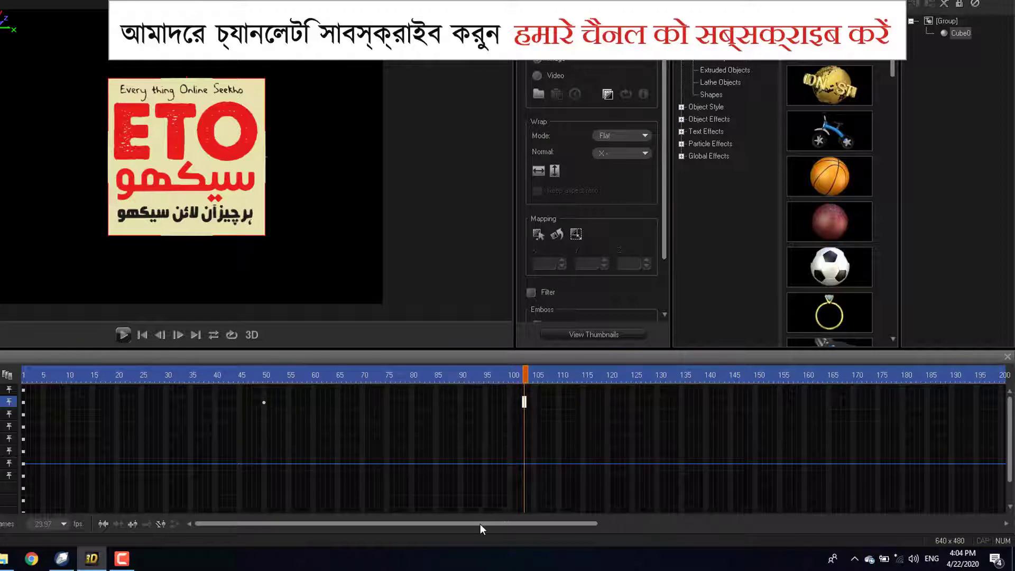
left_click_drag(486, 526, 687, 526)
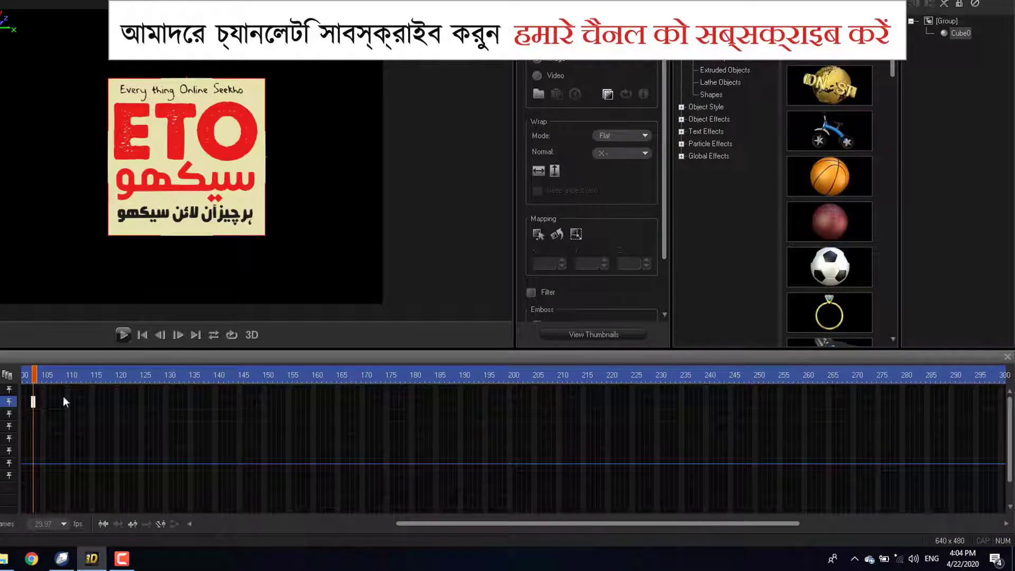
left_click_drag(33, 401, 844, 401)
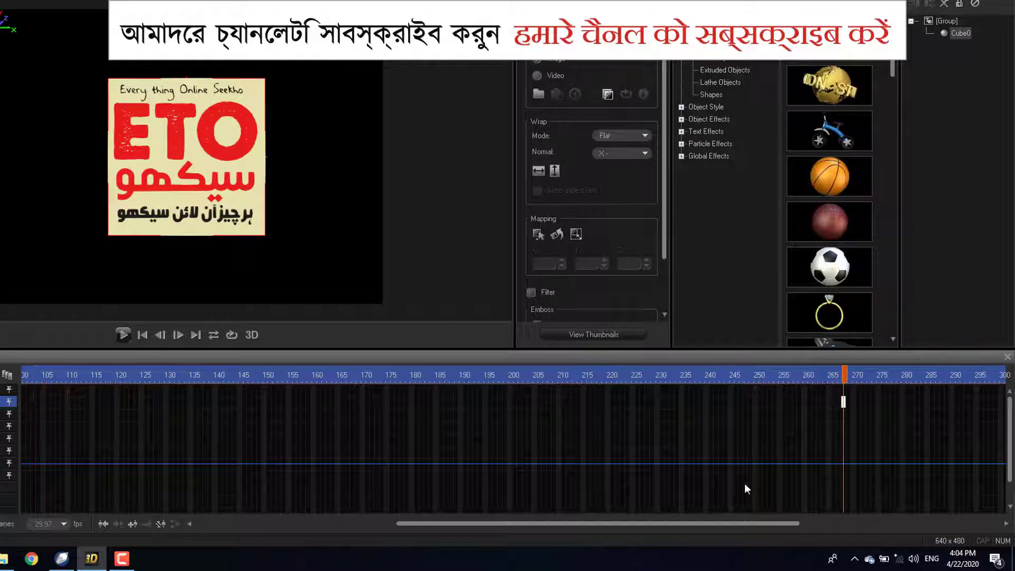
left_click_drag(721, 526, 922, 502)
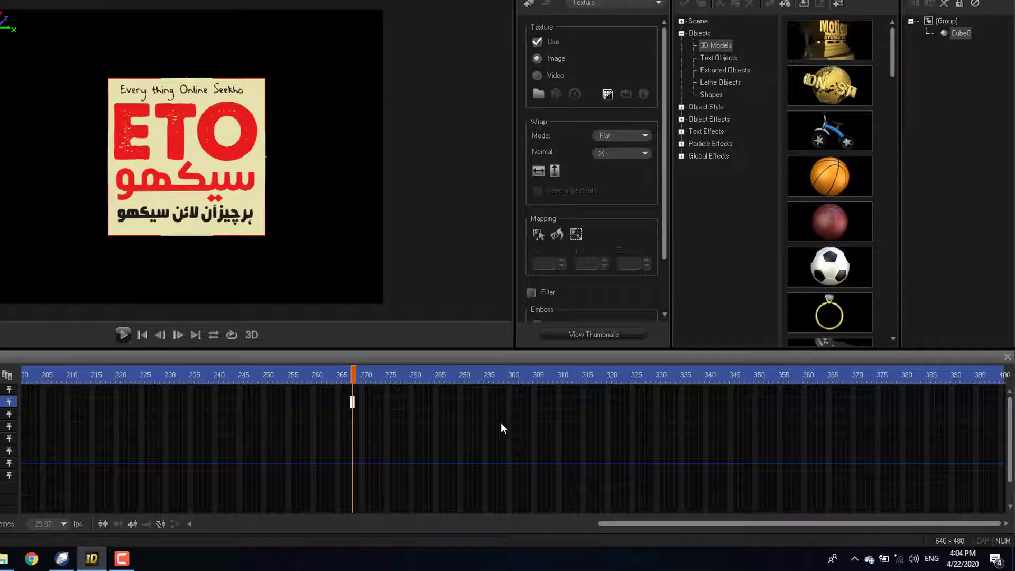
left_click_drag(352, 380, 758, 401)
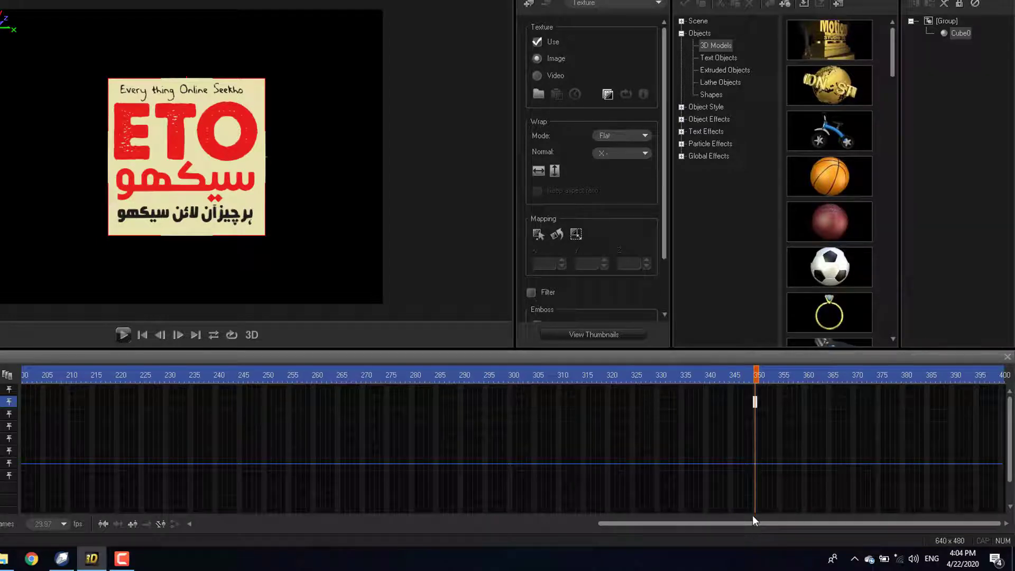